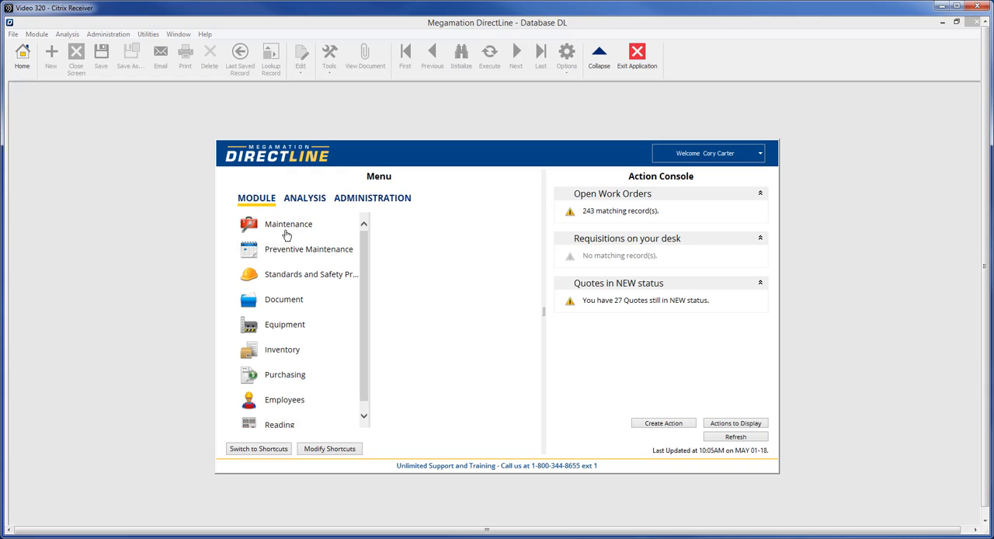
Open the Site and Building Entry screen from the Equipment module.
left_click(281, 331)
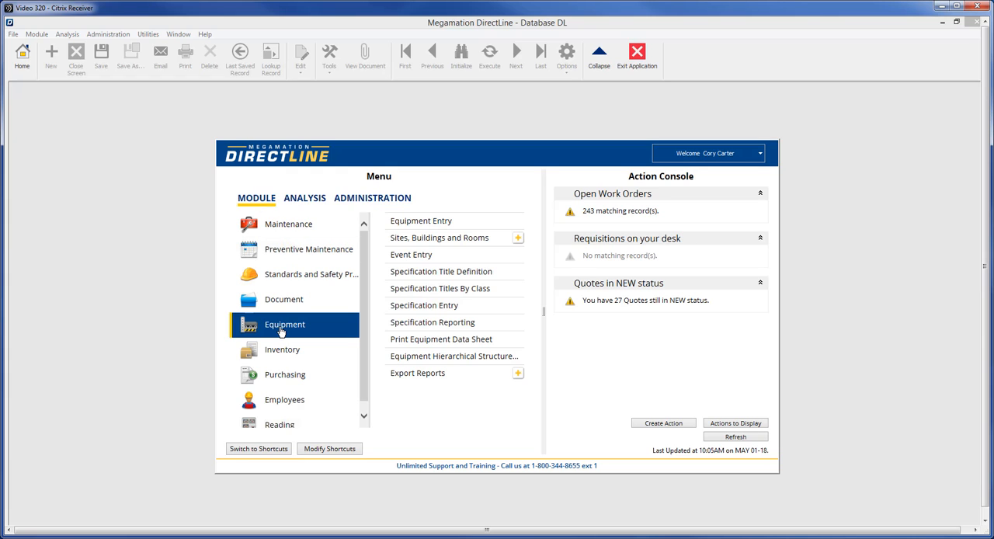
left_click(433, 242)
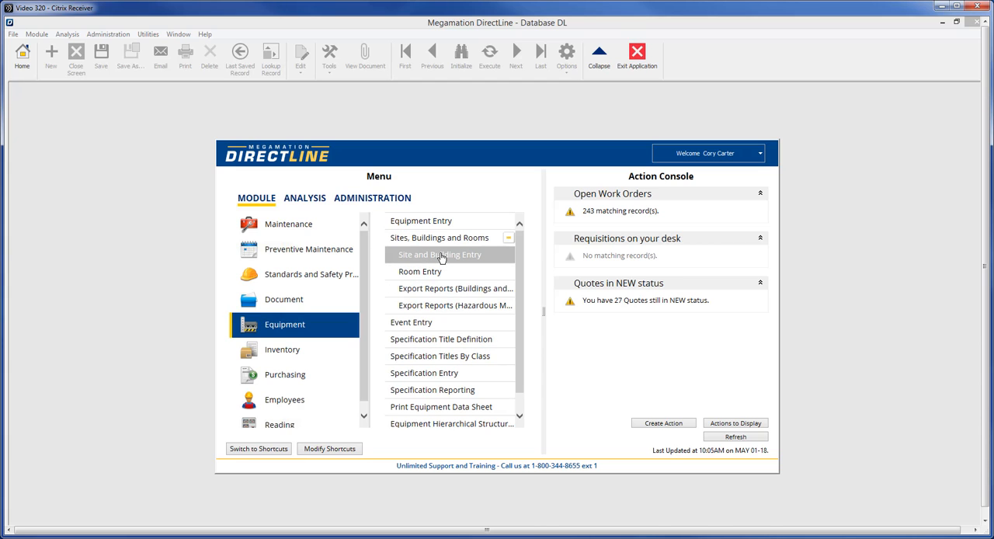
left_click(441, 256)
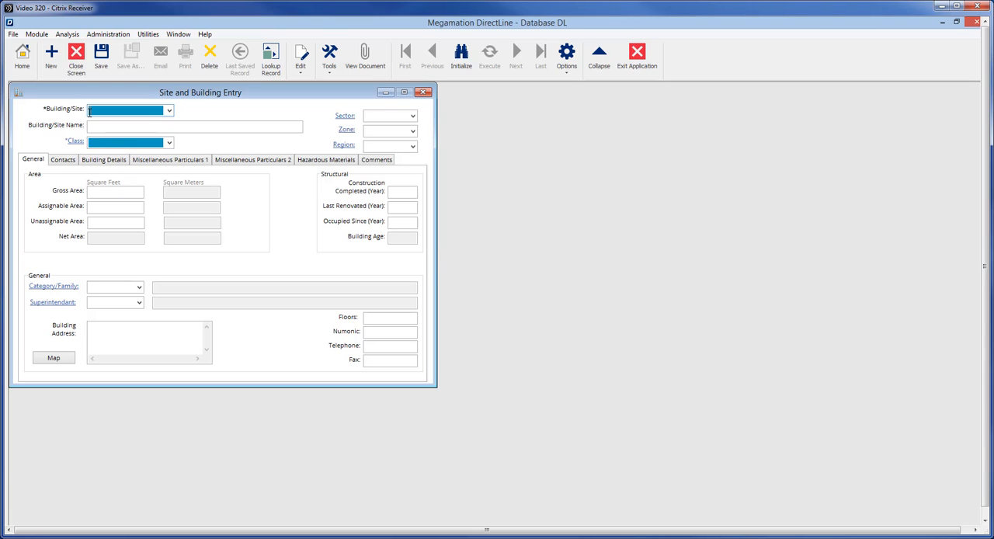
Start a new building record with the code ADMIN and the name "Administration Building".
type("ADMIN")
left_click(92, 129)
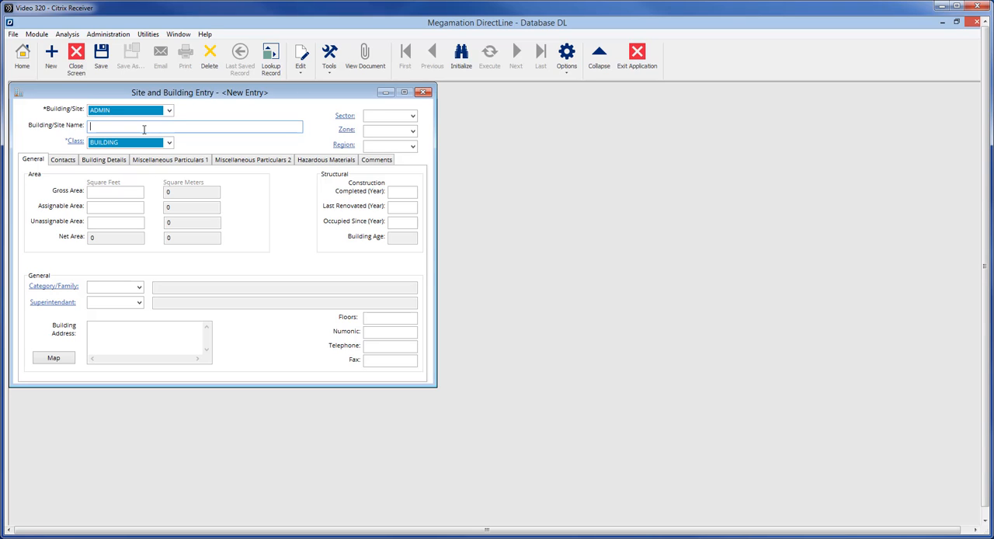
type("Administration Building")
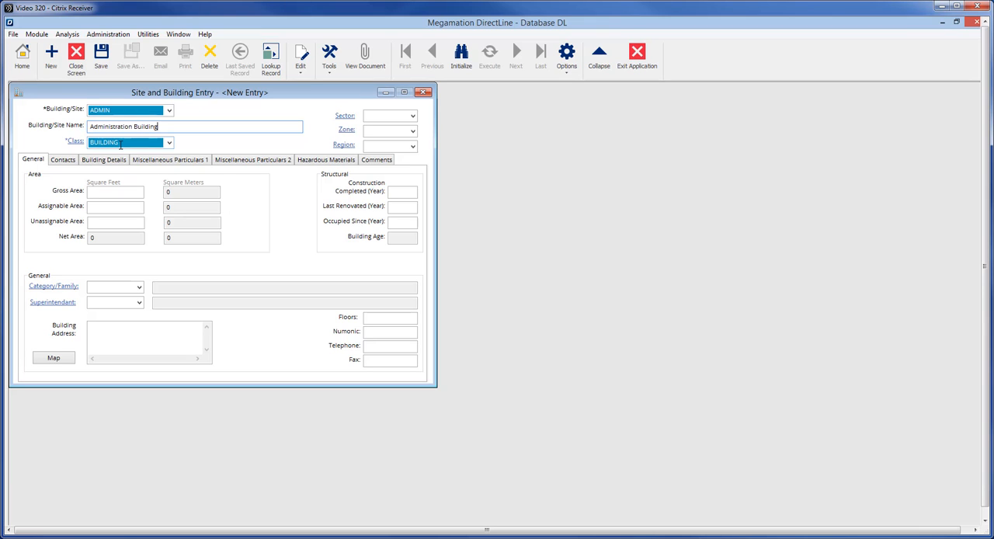
Review the list of available equipment classes and the definition of the BUILDING class, leaving both without changes.
left_click(169, 144)
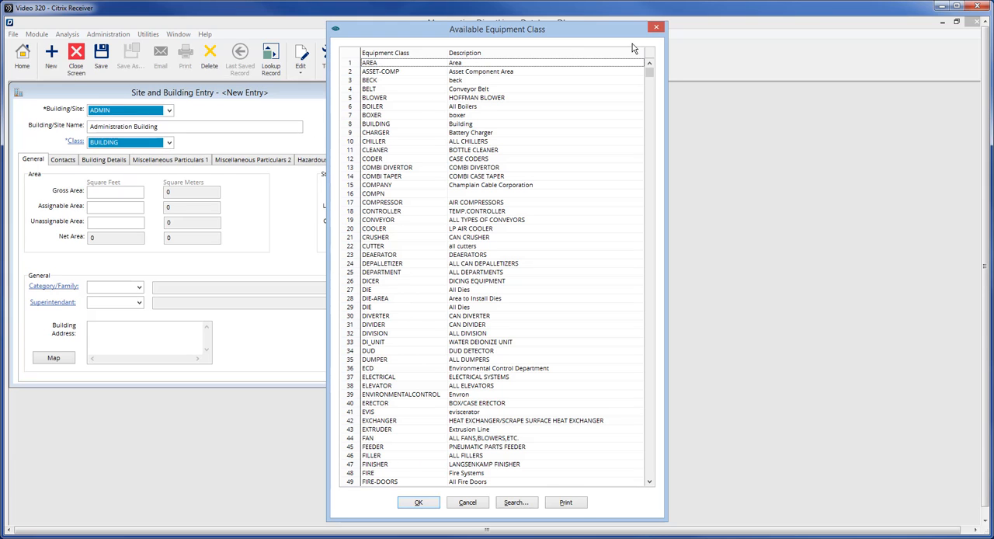
left_click(660, 30)
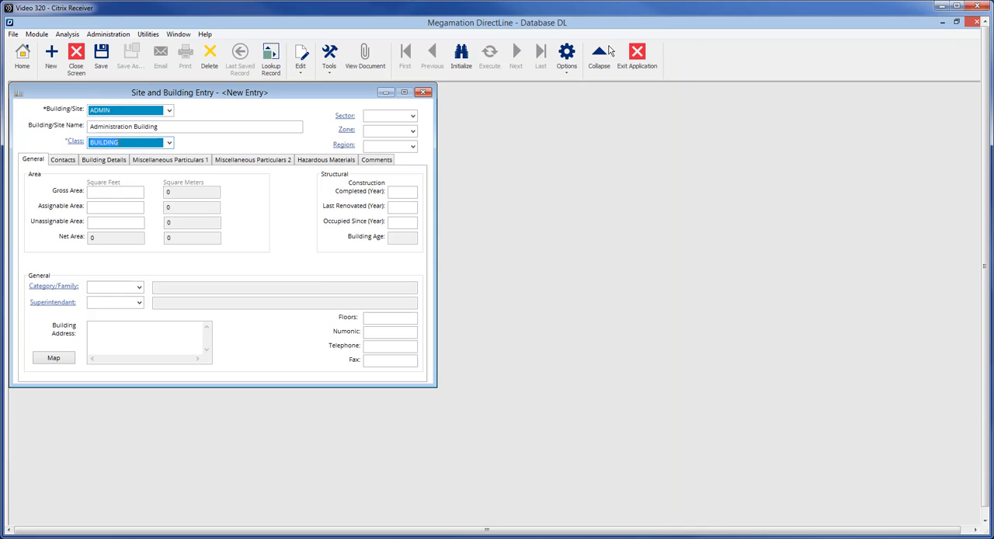
left_click(75, 142)
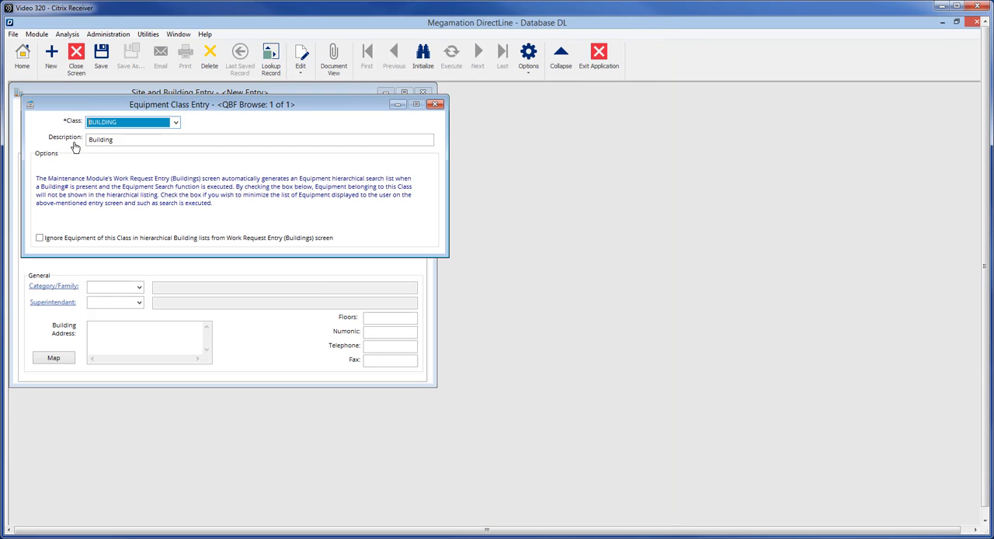
left_click(435, 107)
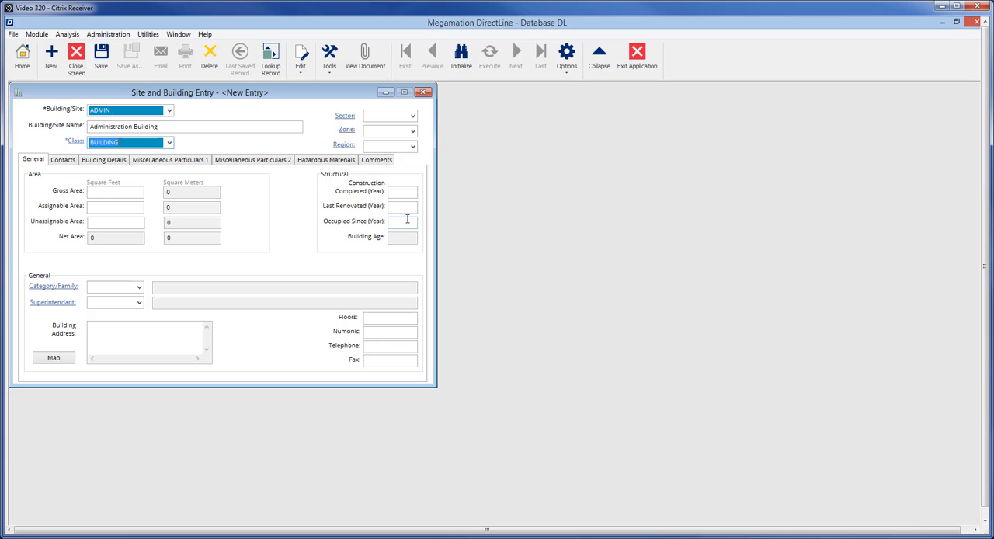
Enter areas of 3500 gross, 2850 assignable and 585 unassignable square feet, with construction completed 1984, last renovated 2008 and occupied since 1985.
left_click(97, 192)
type("3500")
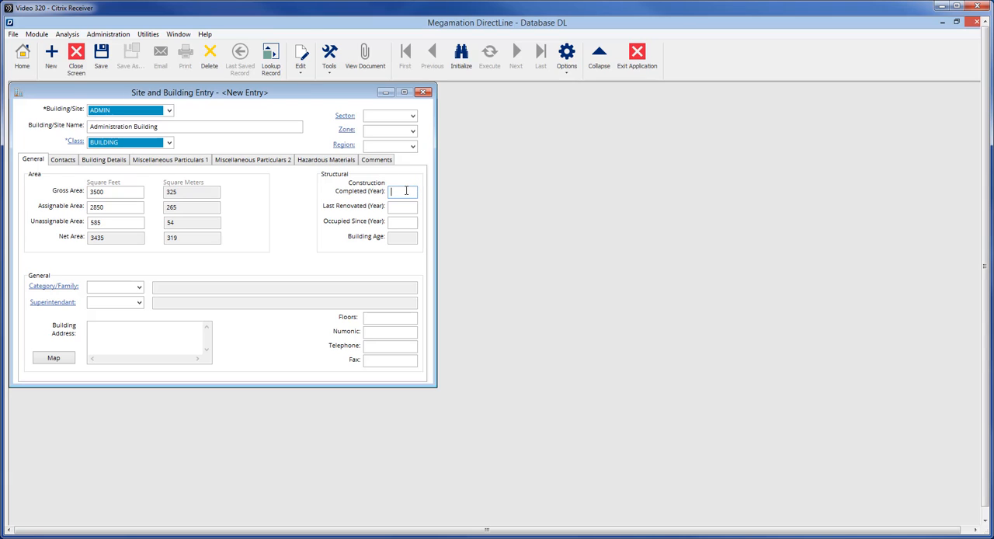
type("1984")
key("Tab")
type("2008")
key("Tab")
type("1985")
key("Tab")
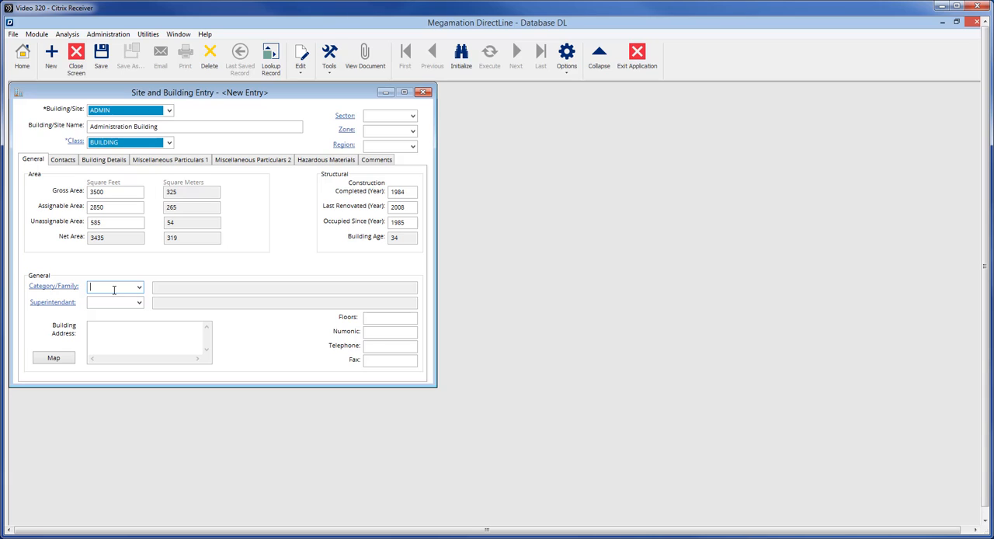
Set the building's category to BLDG and fill in its superintendent.
left_click(64, 288)
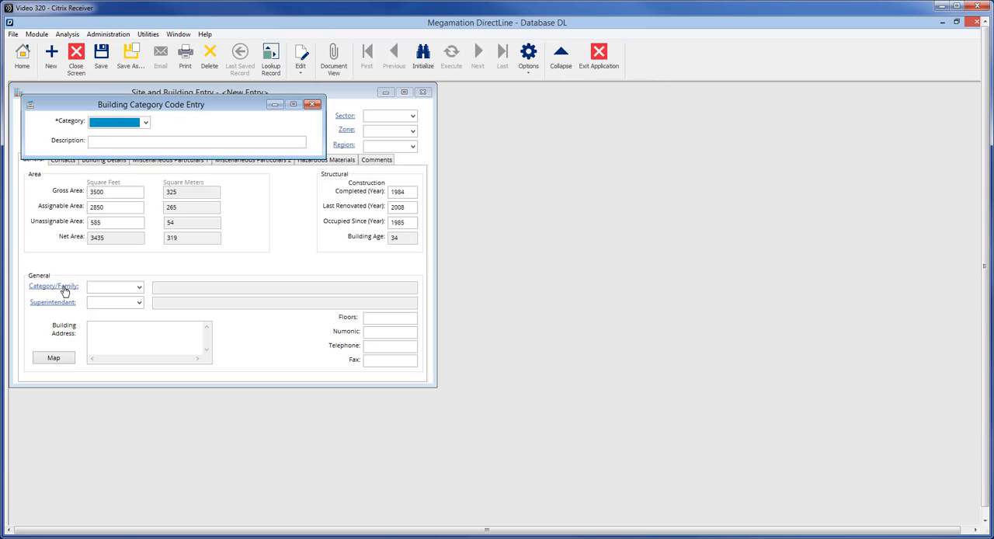
left_click(311, 105)
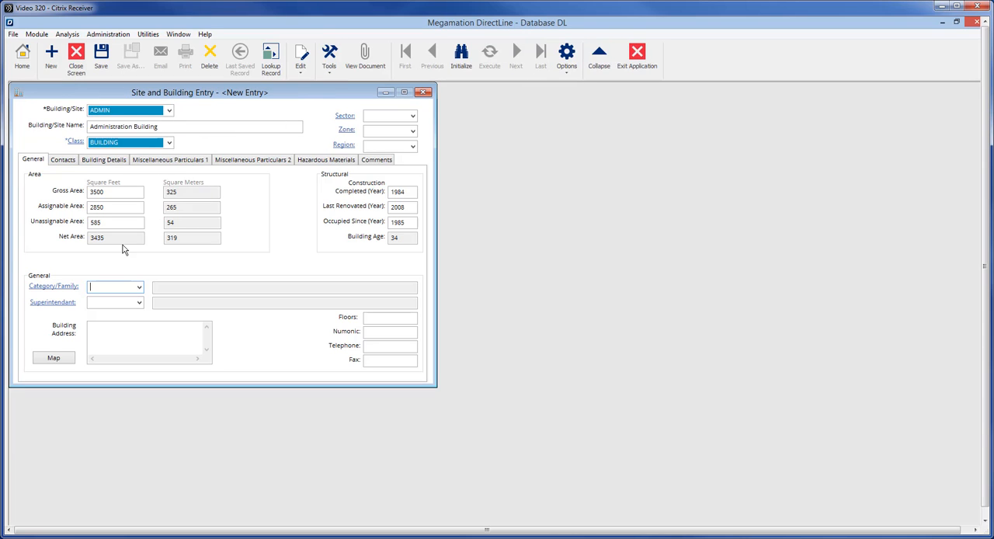
left_click(140, 288)
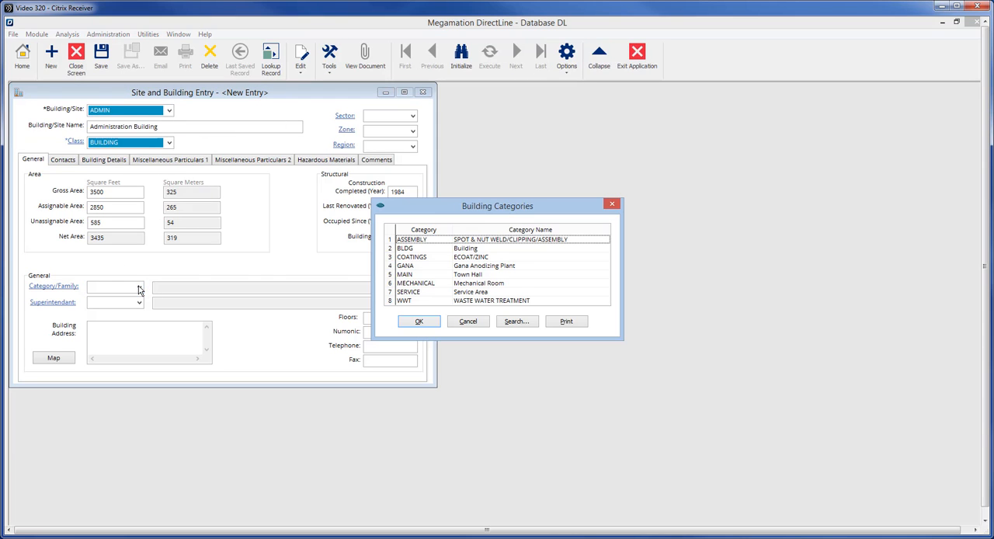
left_click(414, 249)
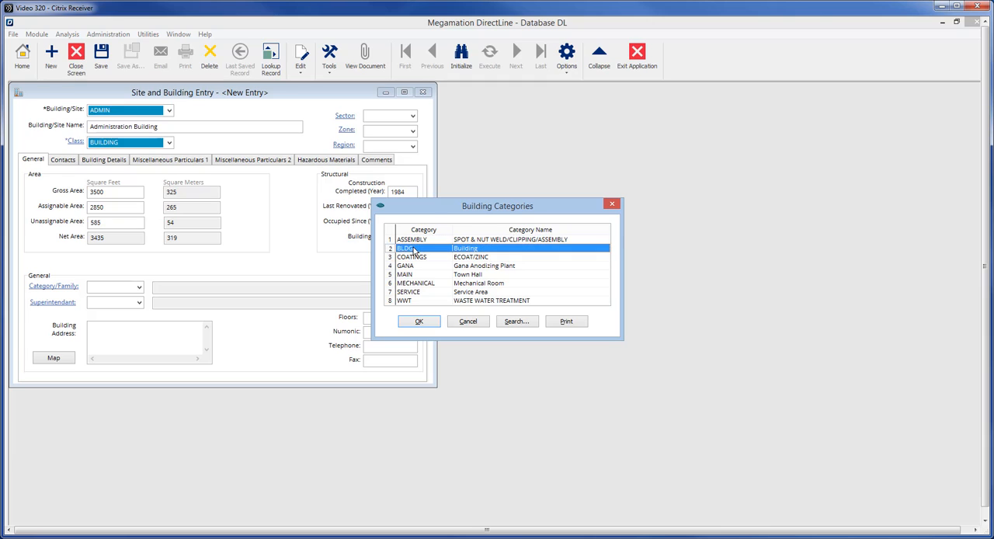
left_click(419, 323)
Enter the building's street address, town, province and postal code on three lines of the address field.
left_click(168, 322)
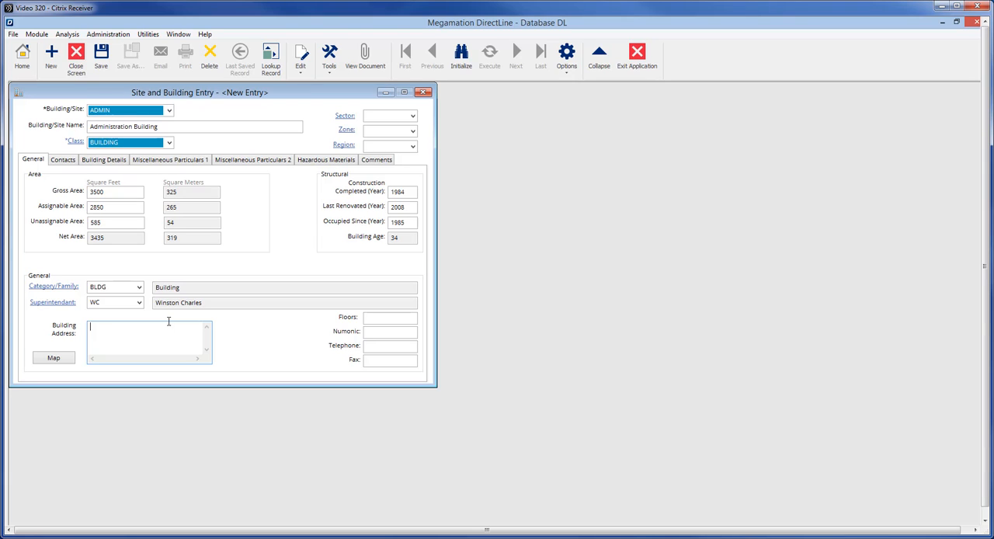
key("Return")
key("Return")
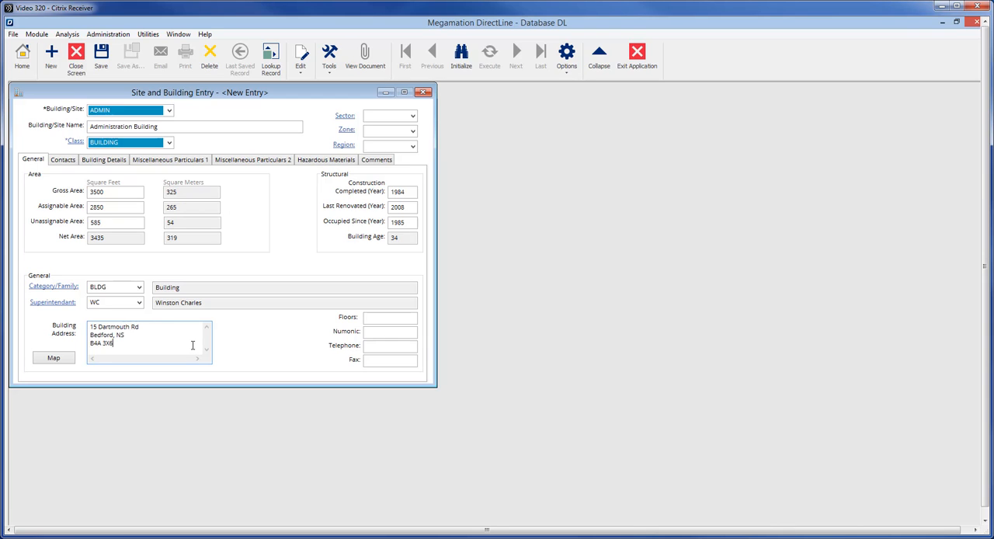
Add a contact's name, telephone, e-mail and Trainer position, plus one STORAGE satellite building with area 500 and cost 2560.00.
left_click(60, 159)
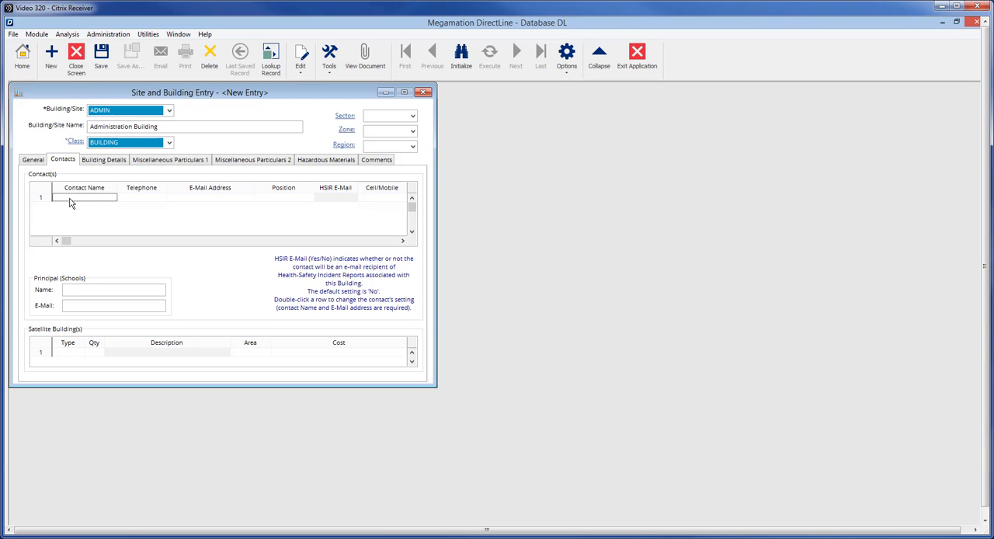
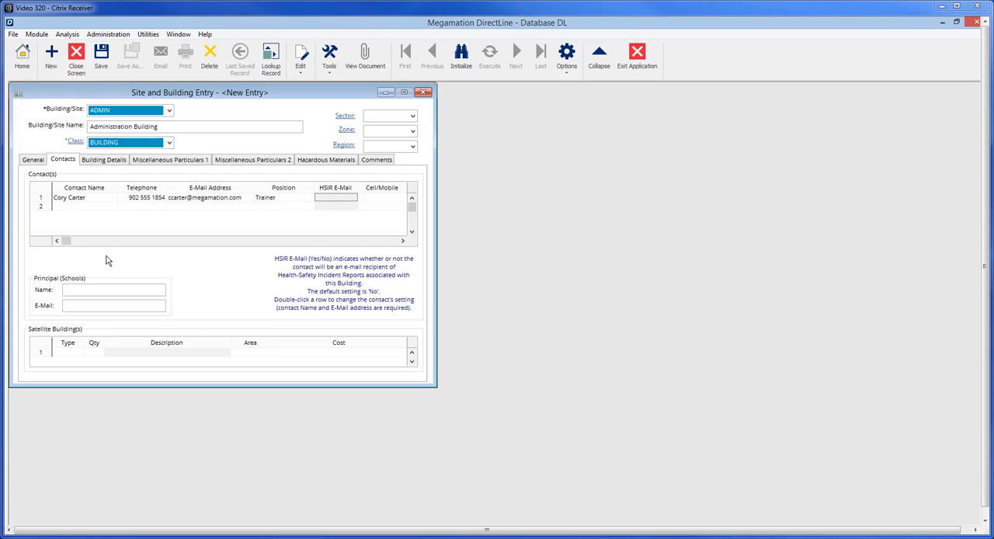
left_click(64, 353)
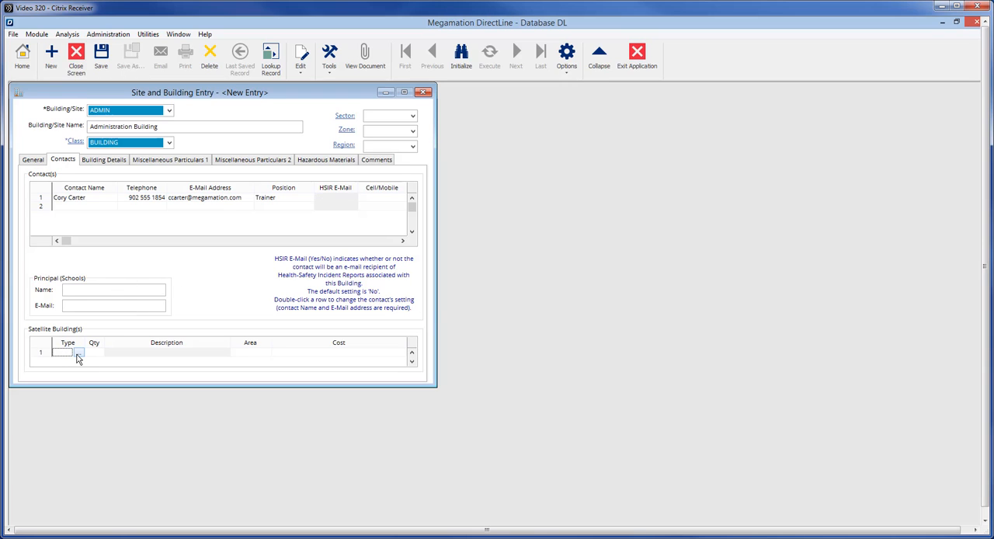
left_click(78, 354)
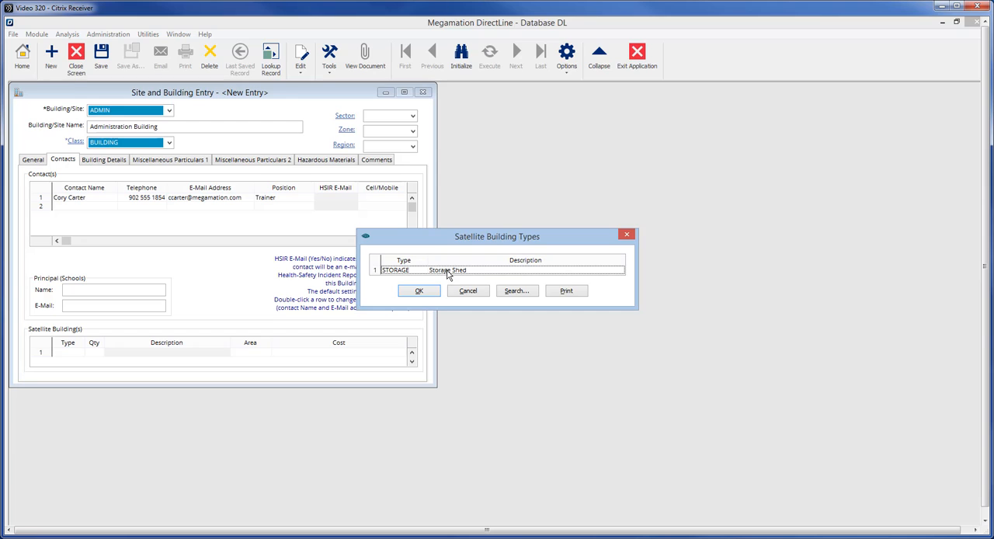
double_click(446, 270)
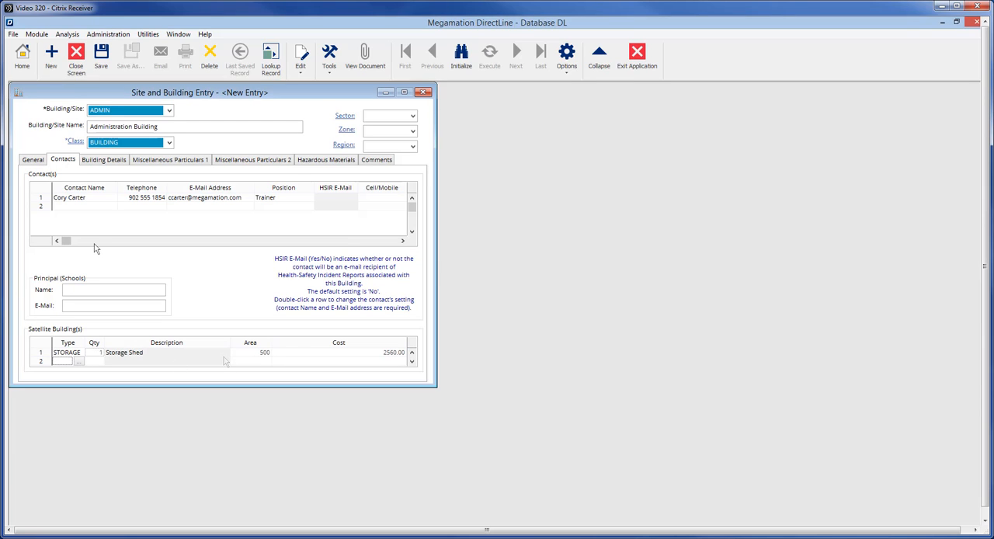
Add a main building detail dated DEC 12-84 for Construction, costing 980000.00, with gross area 3500 and assignable area 2850.
left_click(106, 160)
type("12/12/")
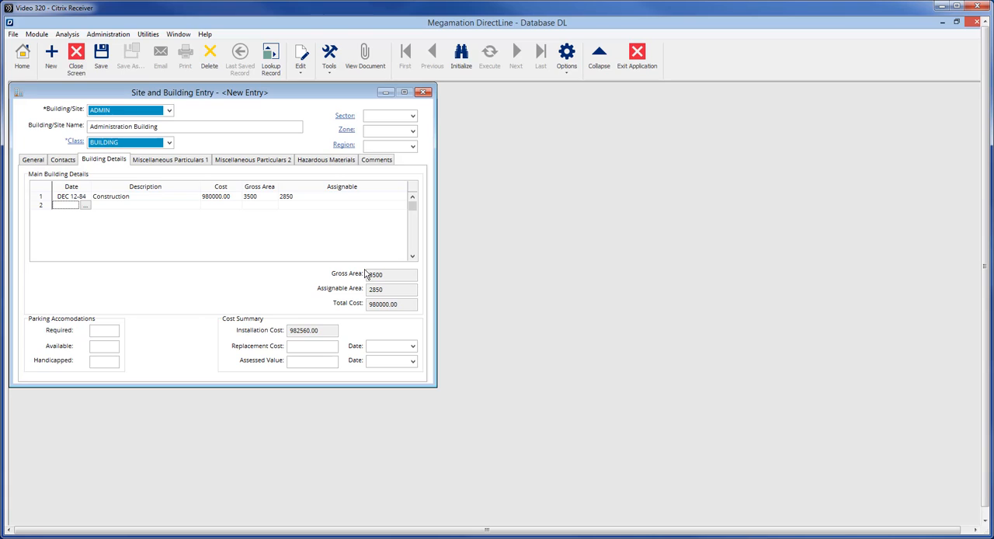
Set parking to 25 required, 36 available and 5 handicapped, replacement cost to 1500000.00 and assessed value to 1480000.00, both dated JAN 01-18.
key("Tab")
type("25")
key("Tab")
type("36")
key("Tab")
type("5")
key("Tab")
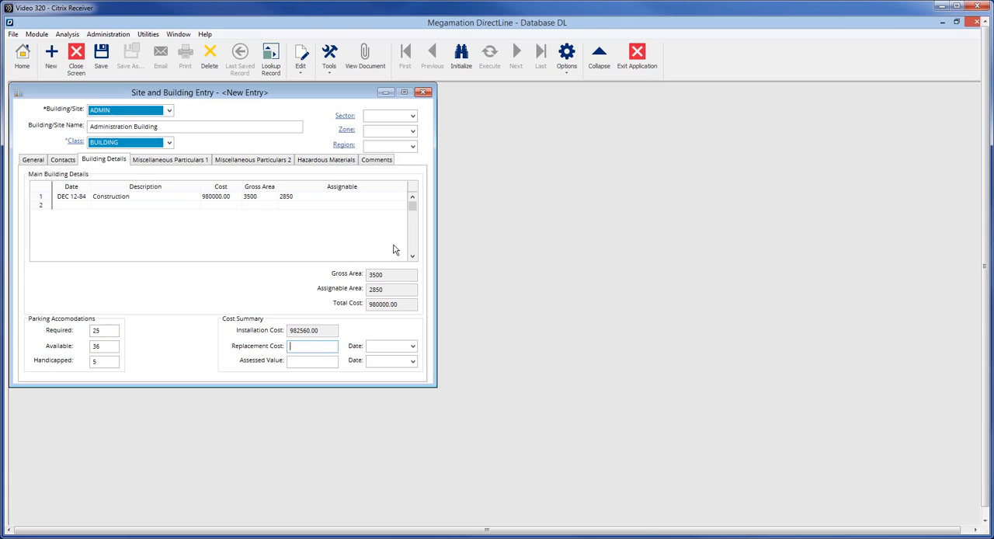
type("1500000.00")
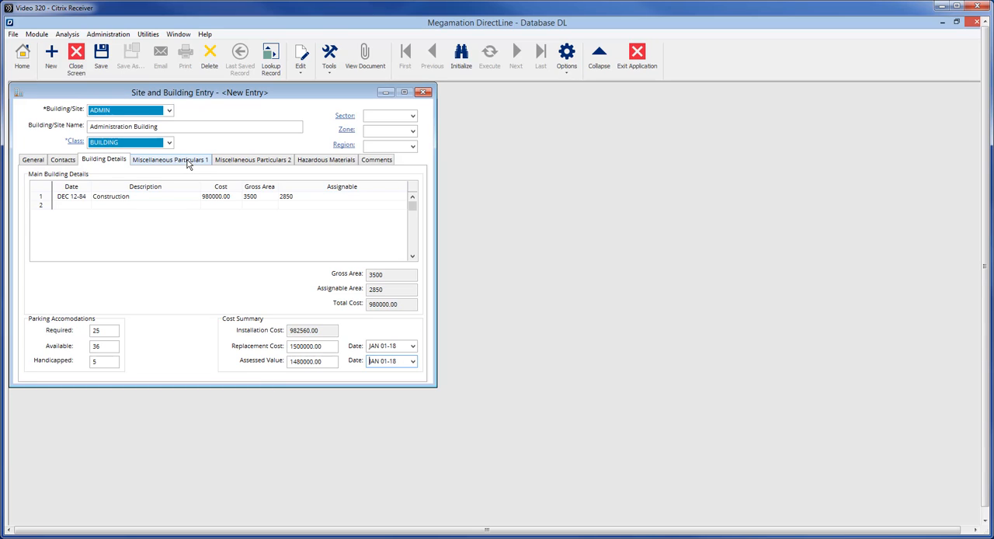
Describe the roof as "Flat Gravel/Tar", the foundation as "Concrete" and the boiler as "N/A".
left_click(187, 161)
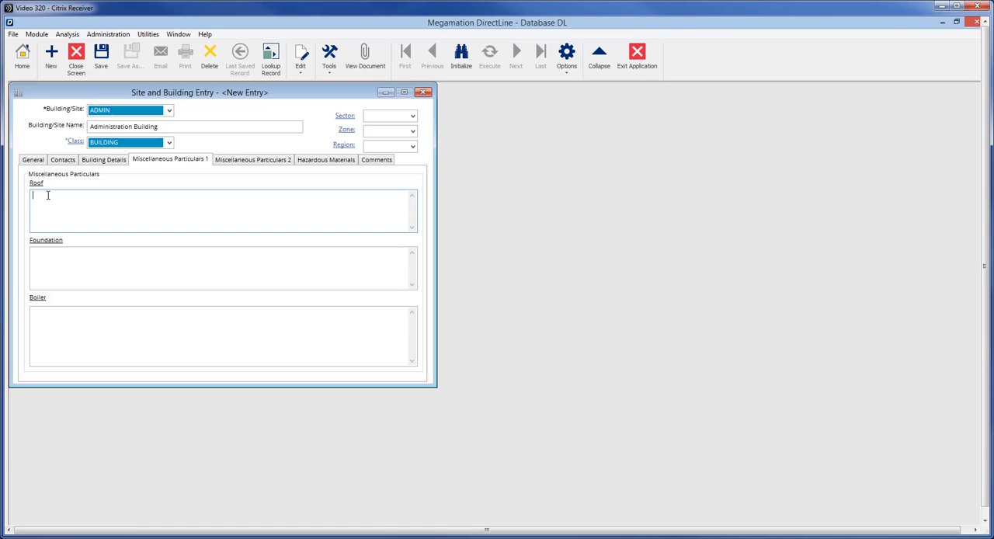
type("Flat Gravel/Tar")
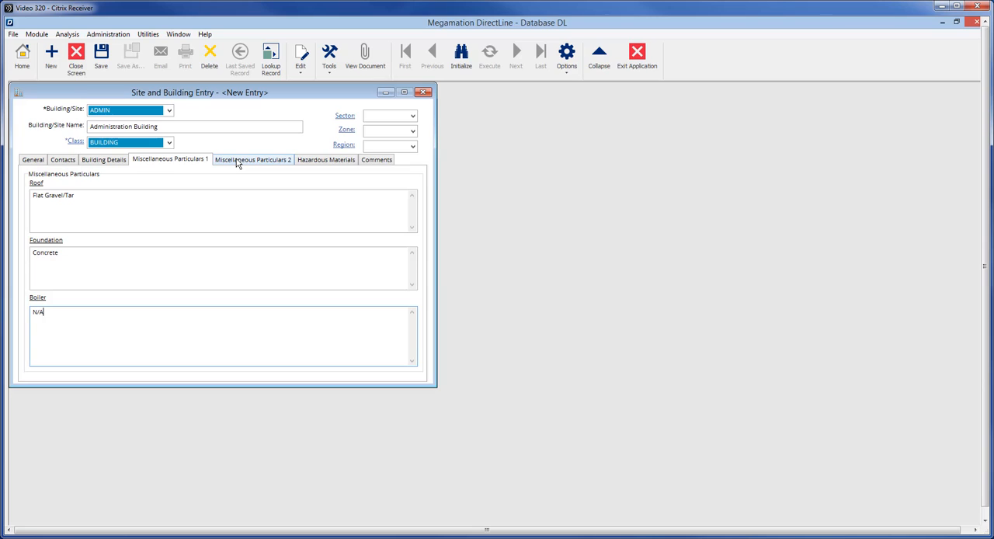
Describe the HVAC as "Heat Pump/ Air Exchange Installed 2008", the mechanical particulars as "N/A" and the electrical as "200A".
left_click(237, 160)
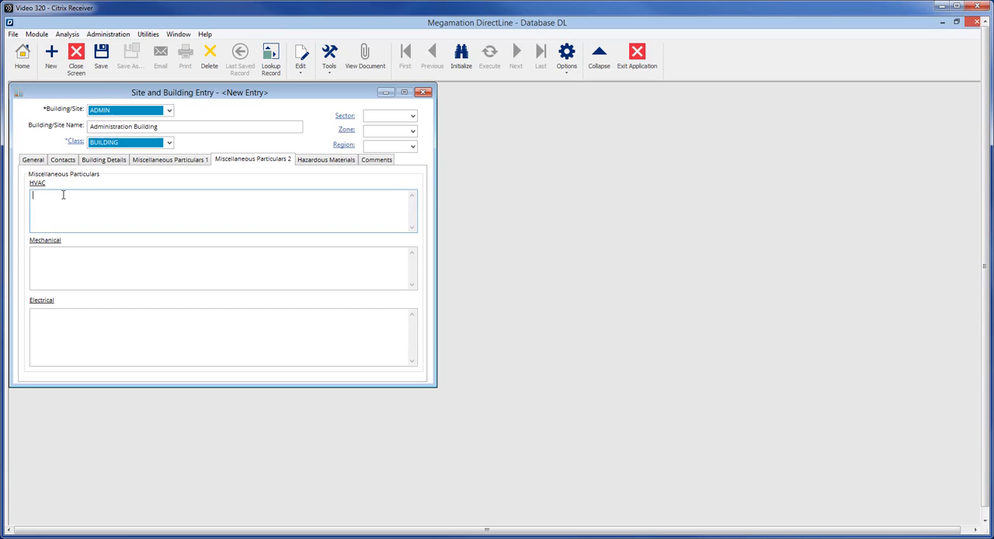
type("Heat P")
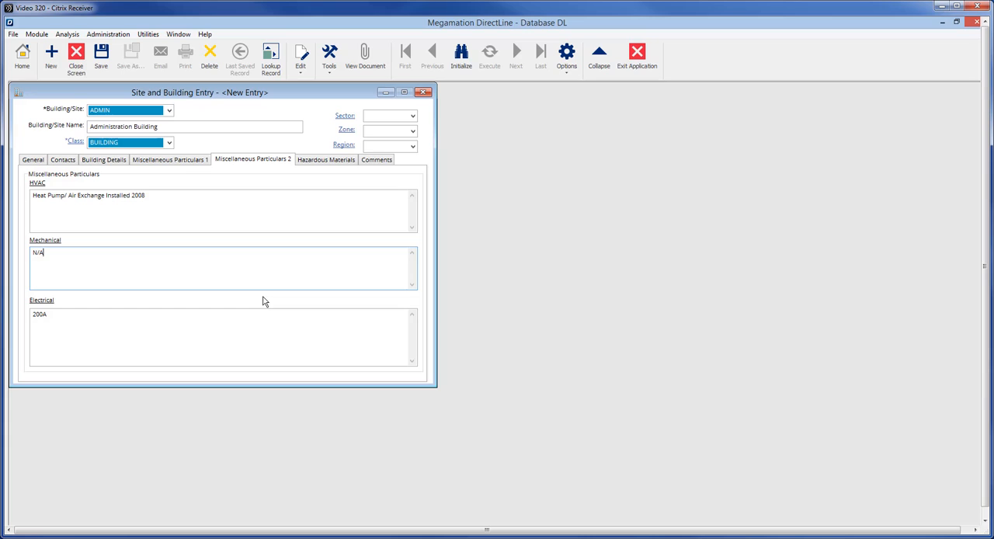
Check the building's hazardous materials and general comments sections, and save the new building record.
left_click(309, 161)
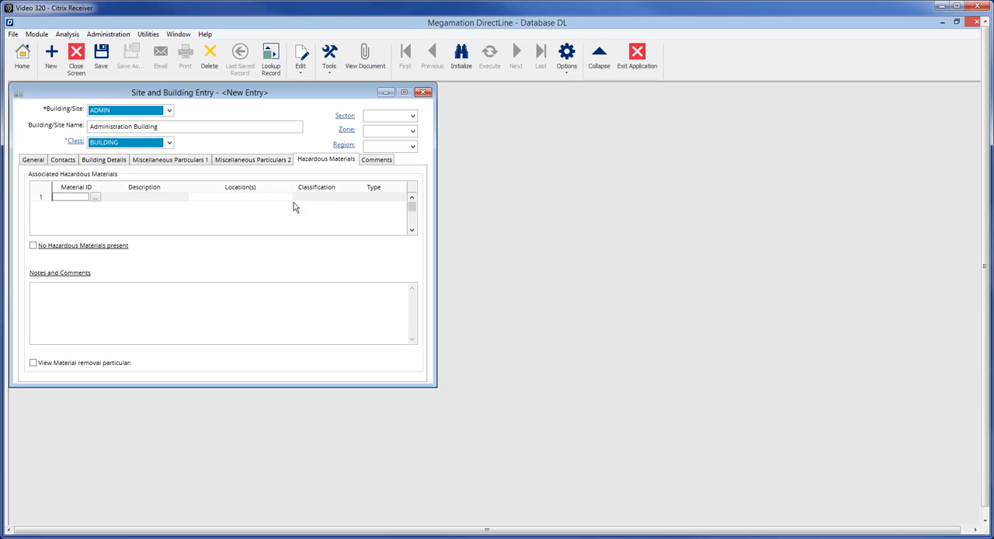
left_click(376, 160)
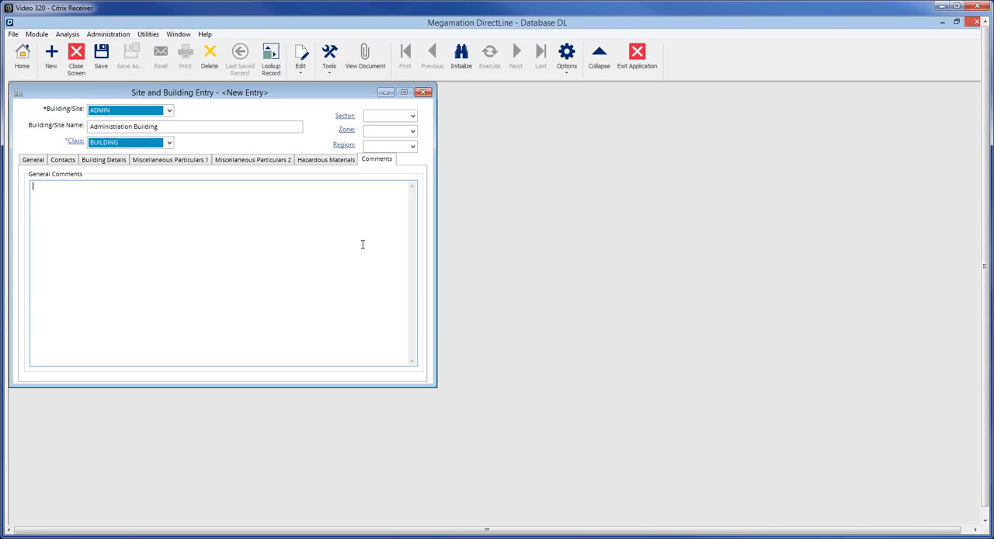
left_click(35, 160)
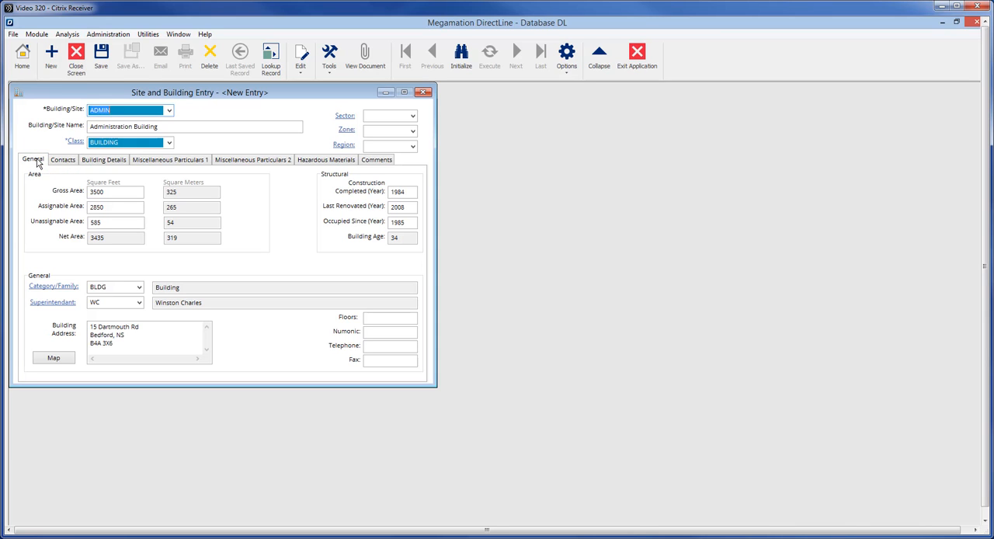
left_click(101, 70)
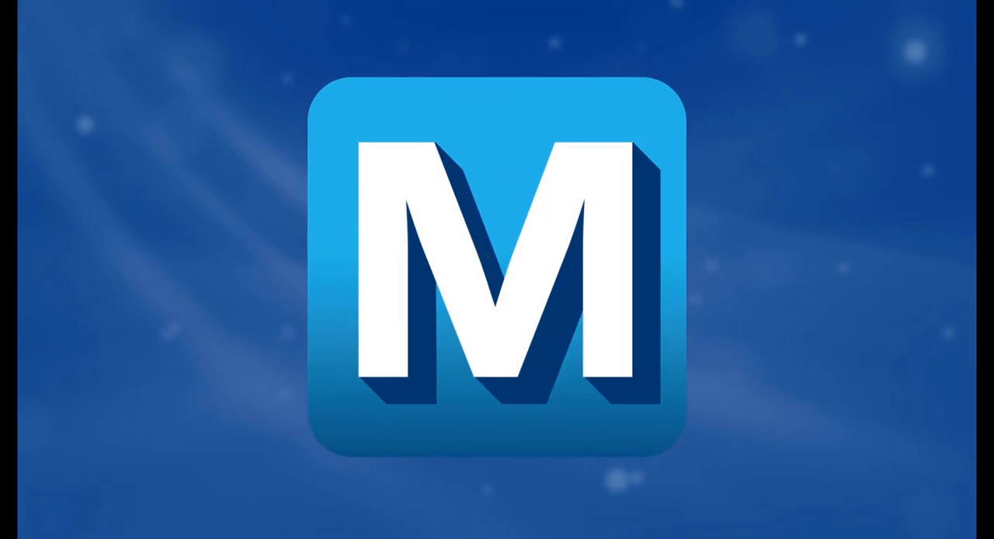